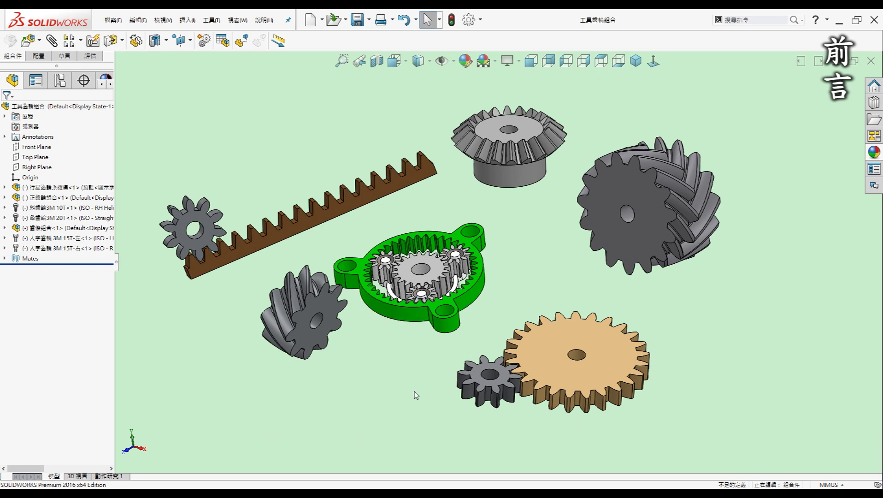
- Zoom around the gear assembly, then bring up the Tools menu in helical gear part 斜齒輪3M 10T
scroll(406, 273, "down", 2)
scroll(406, 272, "down", 3)
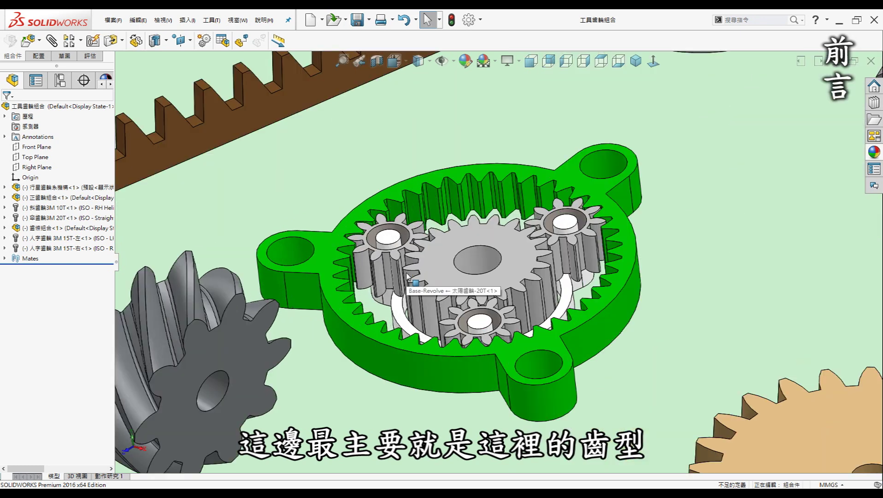
scroll(498, 258, "up", 3)
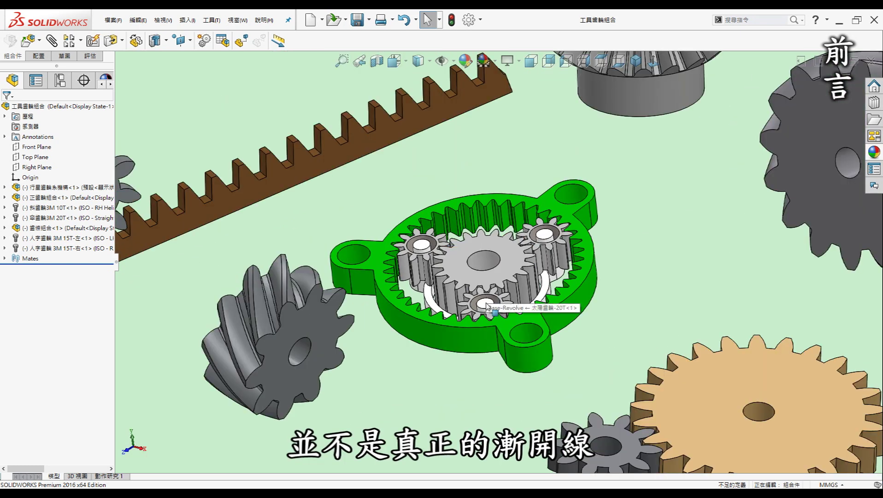
scroll(443, 327, "up", 2)
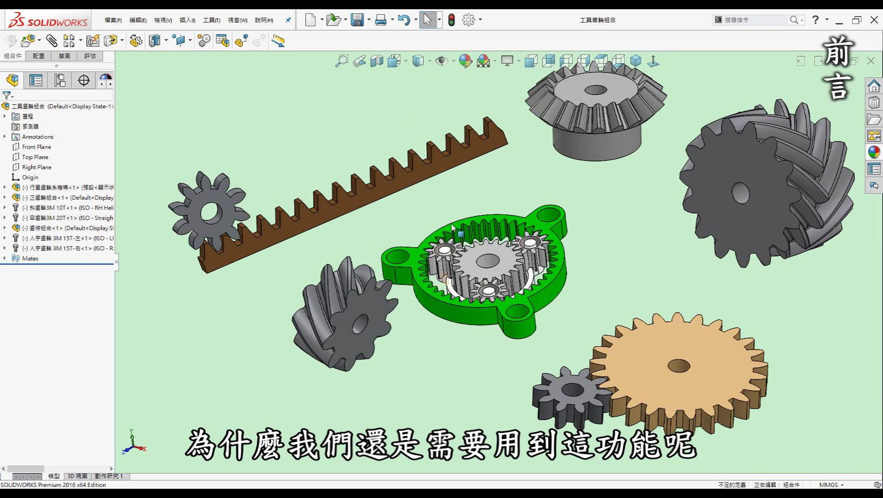
scroll(498, 260, "up", 2)
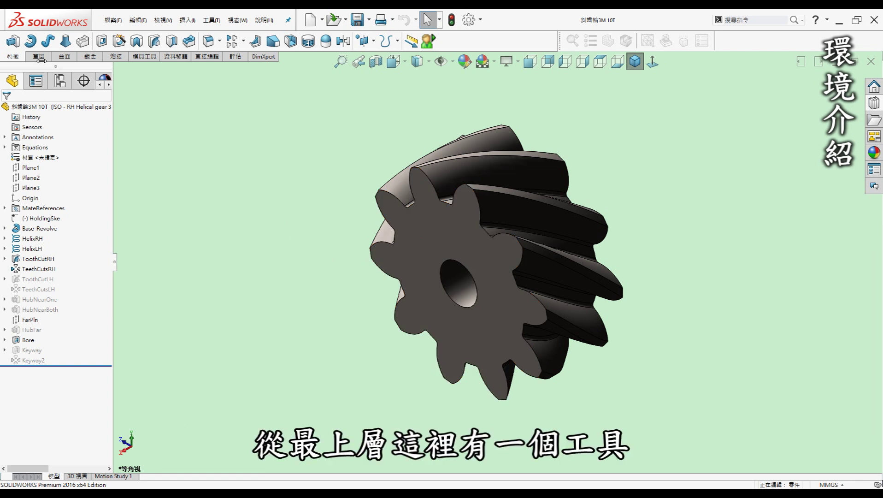
left_click(210, 22)
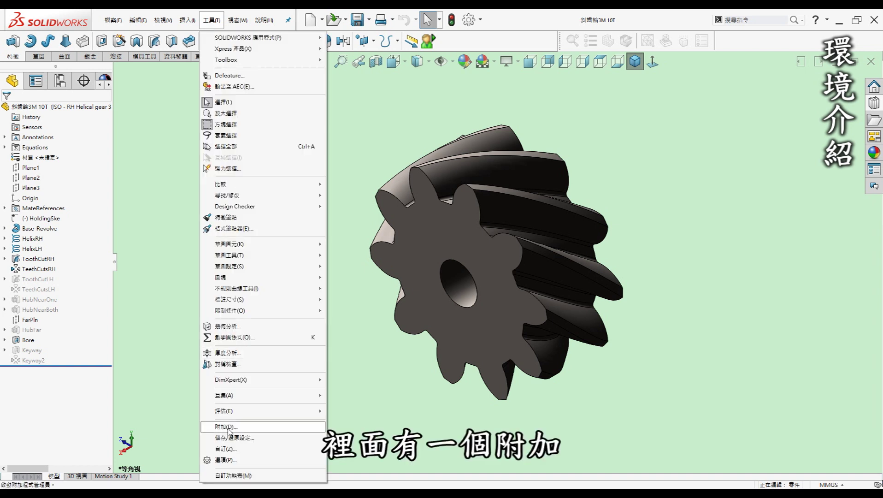
- Enable the SOLIDWORKS Toolbox Library and Toolbox Utilities add-ins
left_click(228, 428)
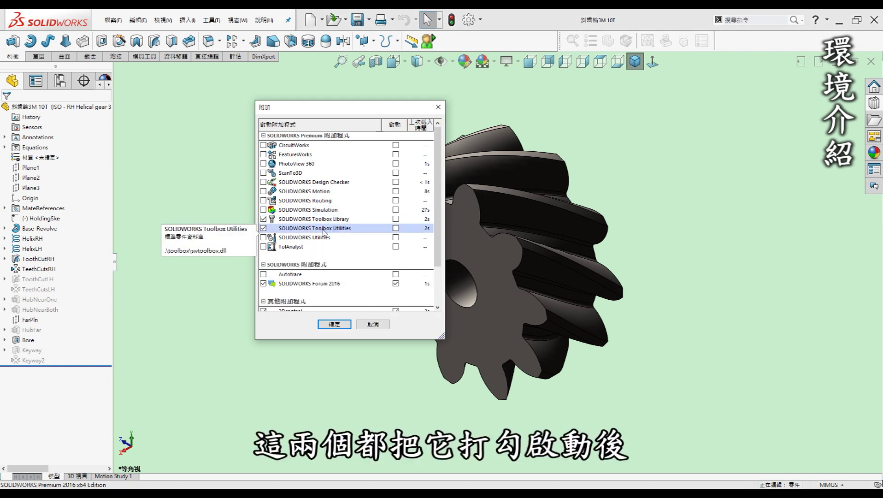
left_click(334, 324)
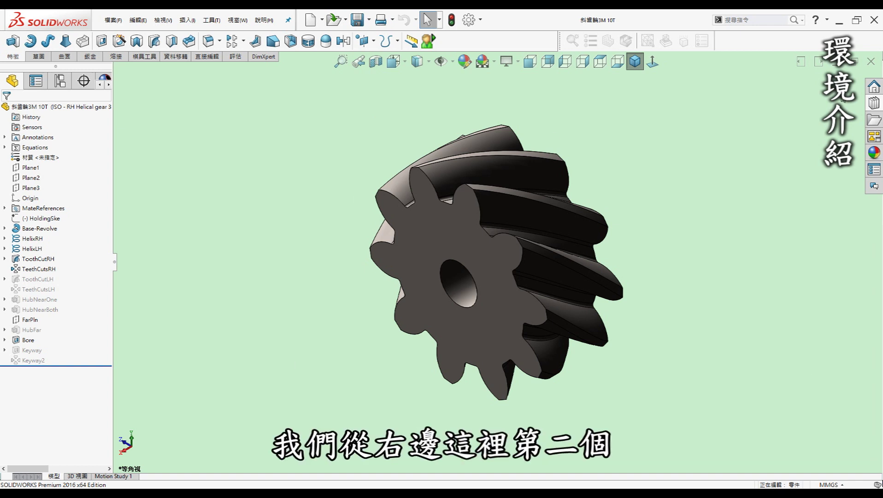
- Browse the Design Library to Toolbox > ISO > 動力傳輸 > 齒輪 to list the gear types
left_click(874, 104)
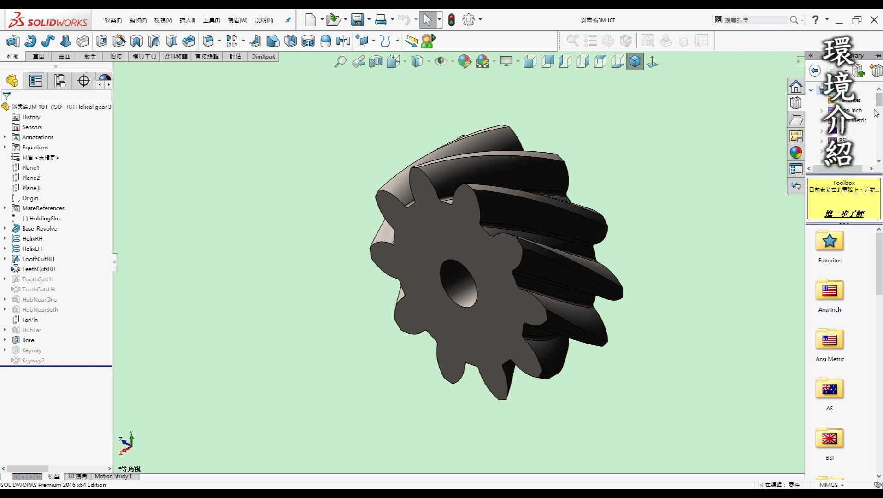
left_click(811, 90)
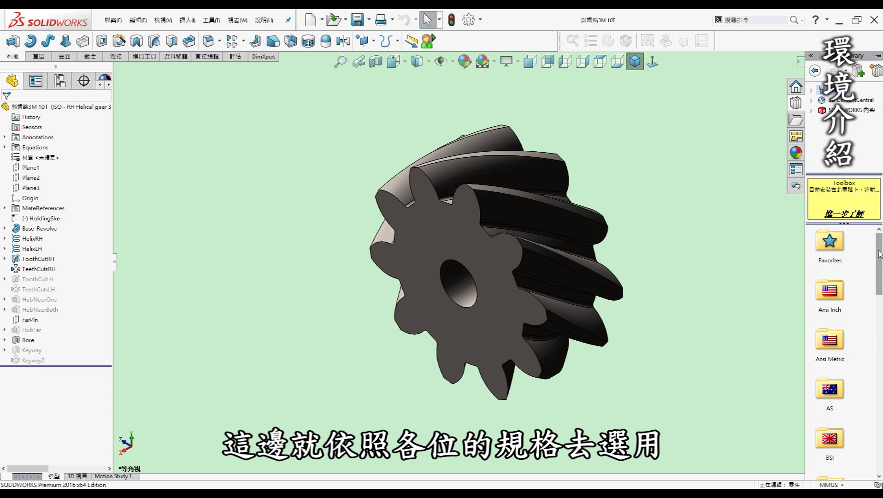
left_click_drag(880, 253, 880, 340)
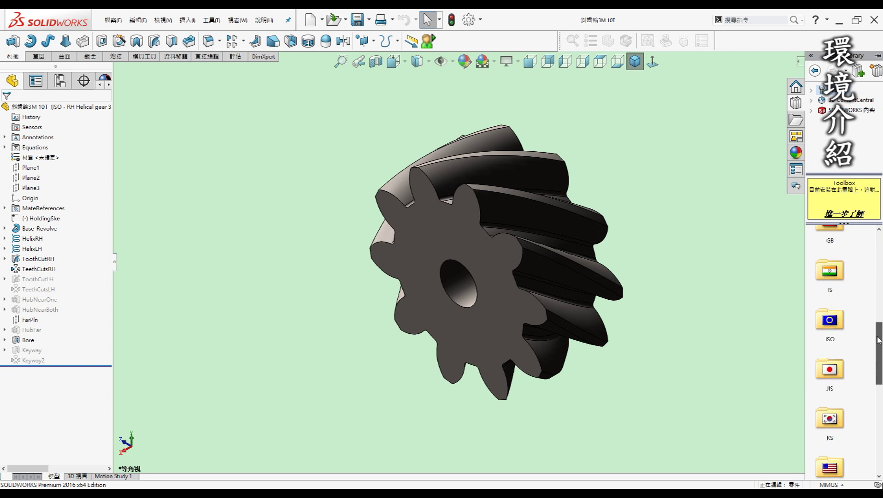
left_click(828, 317)
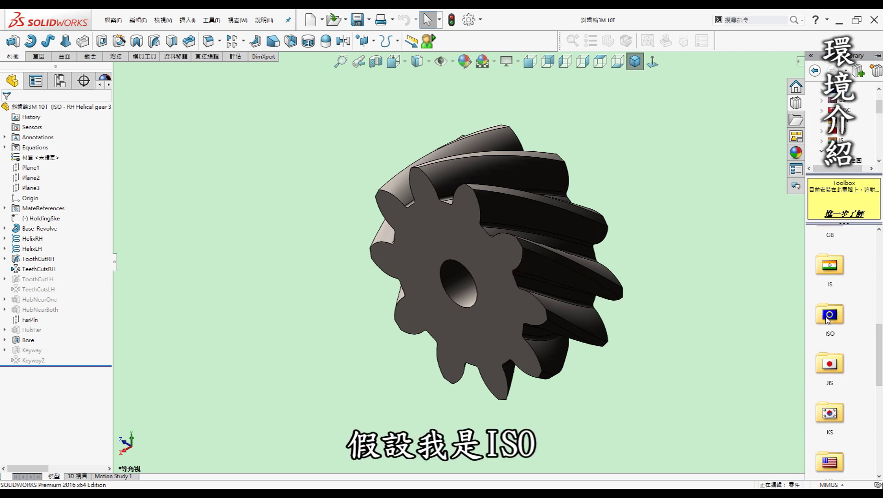
double_click(828, 317)
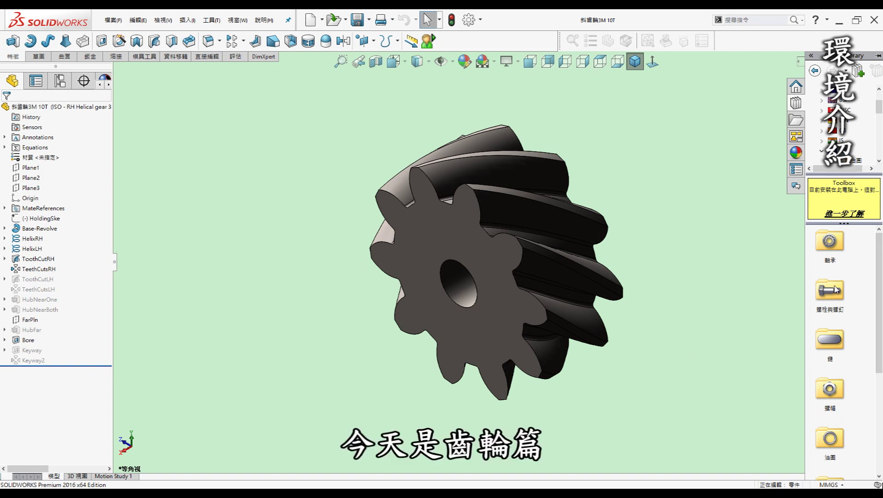
left_click_drag(878, 274, 875, 359)
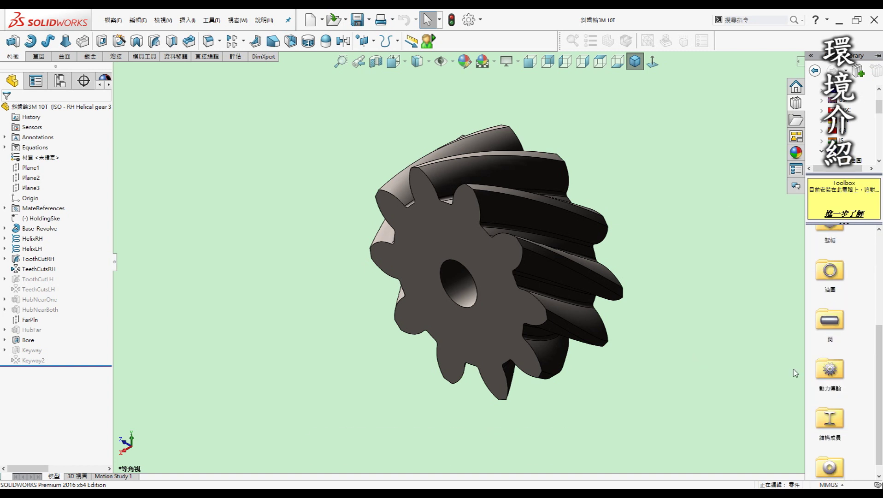
double_click(830, 381)
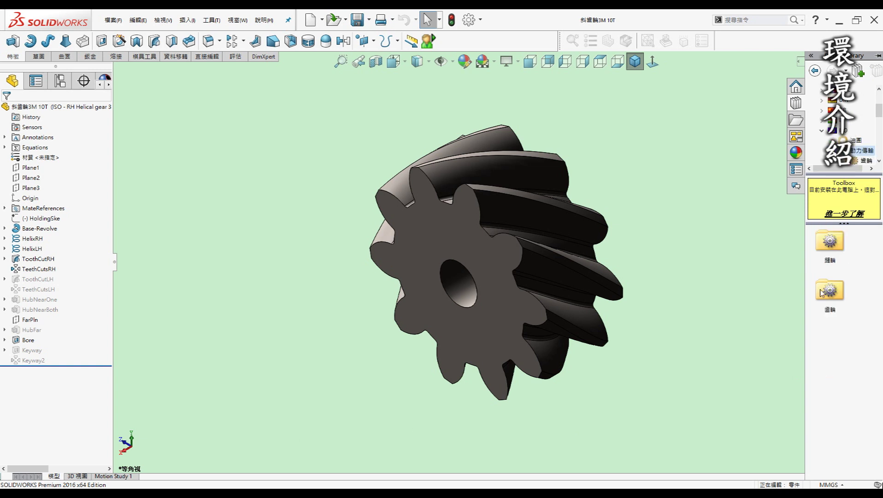
double_click(829, 307)
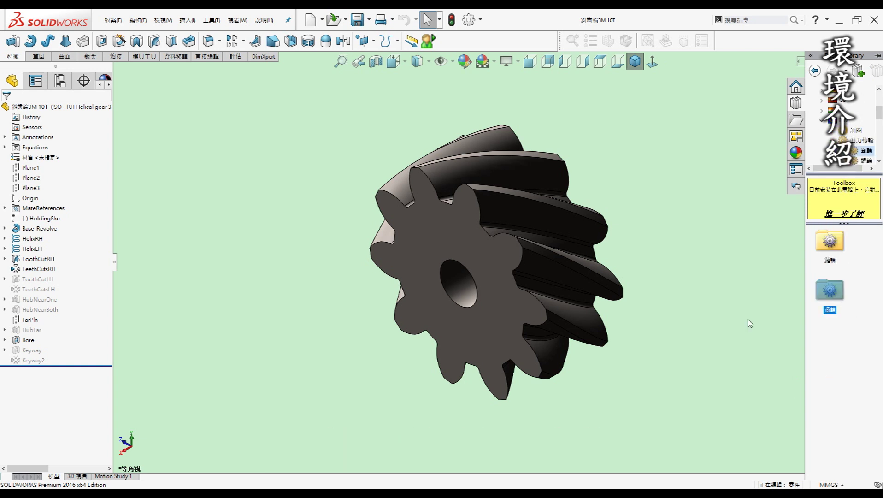
mouse_move(880, 272)
left_mouse_down()
mouse_move(880, 323)
mouse_move(881, 247)
left_mouse_up()
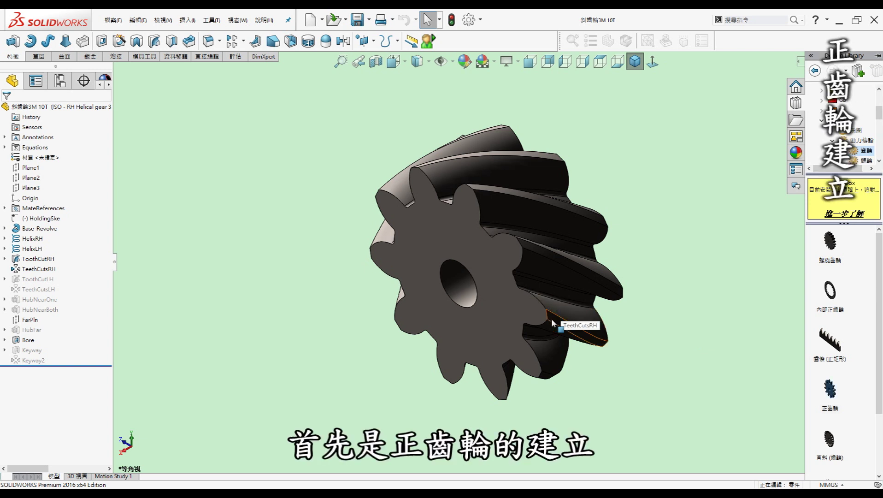
- Create a new ISO spur gear (正齒輪) part from the Toolbox library
scroll(879, 323, "down", 1)
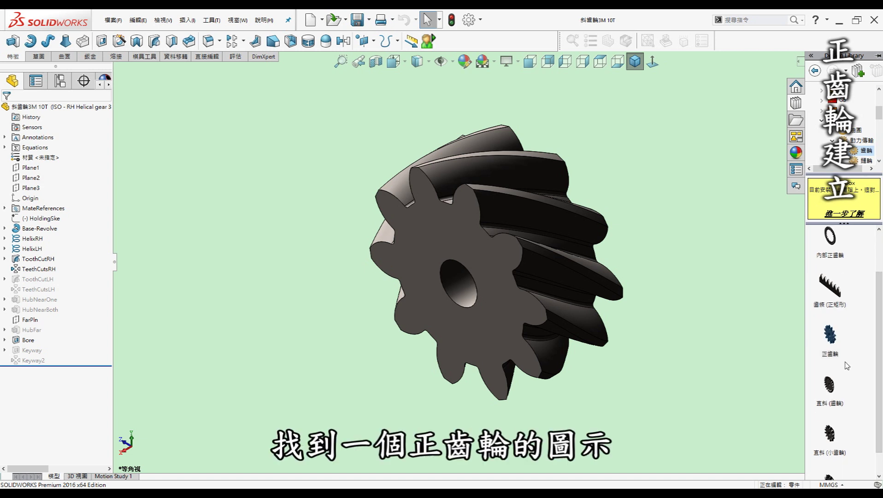
right_click(831, 340)
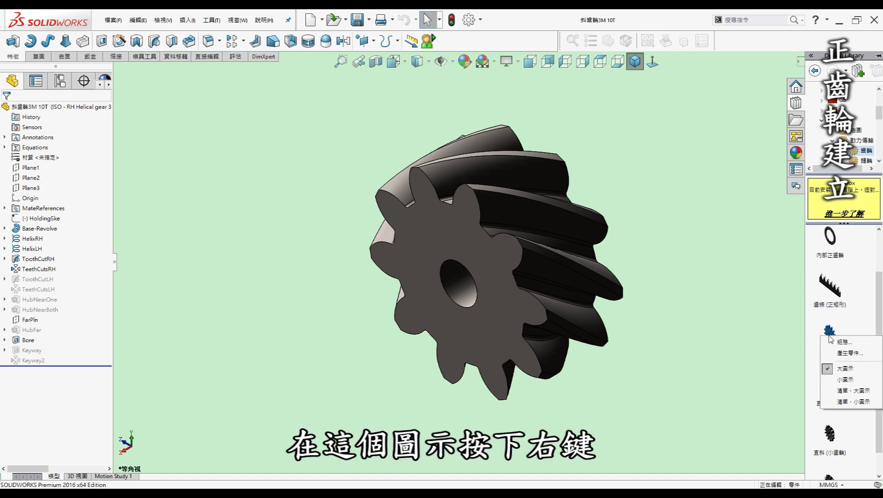
left_click(850, 353)
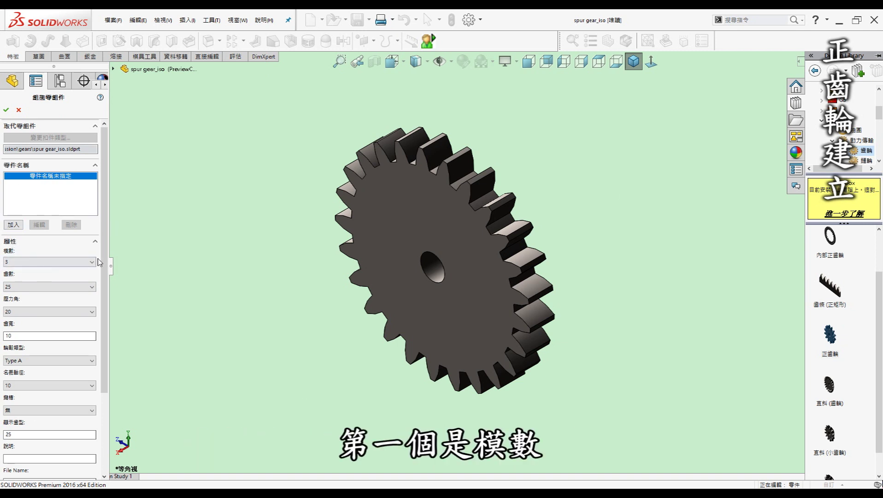
- Set the spur gear's tooth count to 10, then raise it to 15
scroll(92, 258, "down", 1)
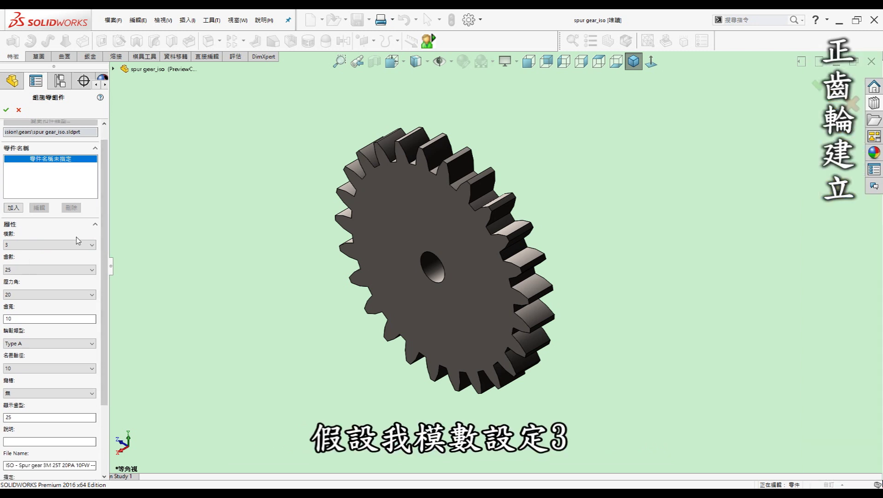
left_click(28, 269)
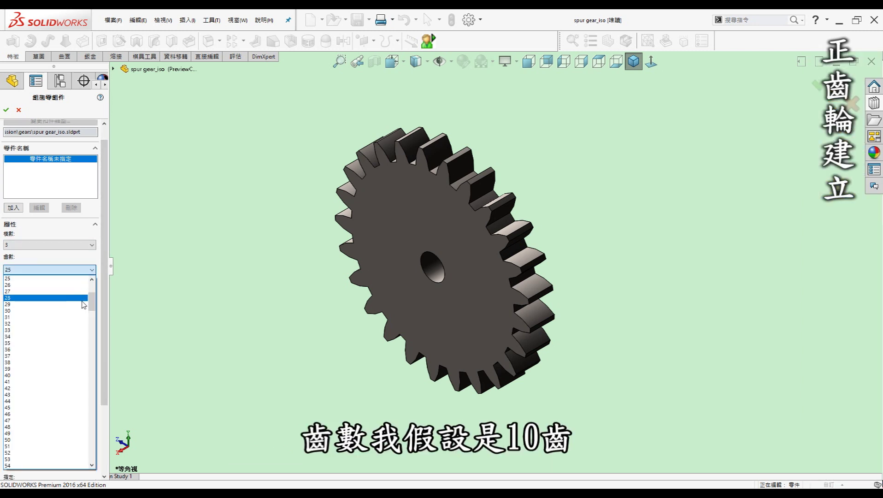
scroll(69, 297, "up", 5)
left_click(33, 280)
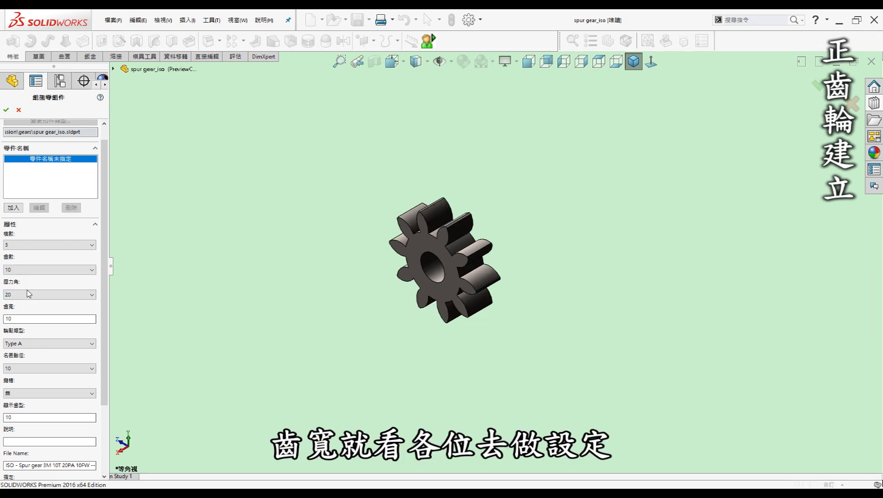
left_click(62, 271)
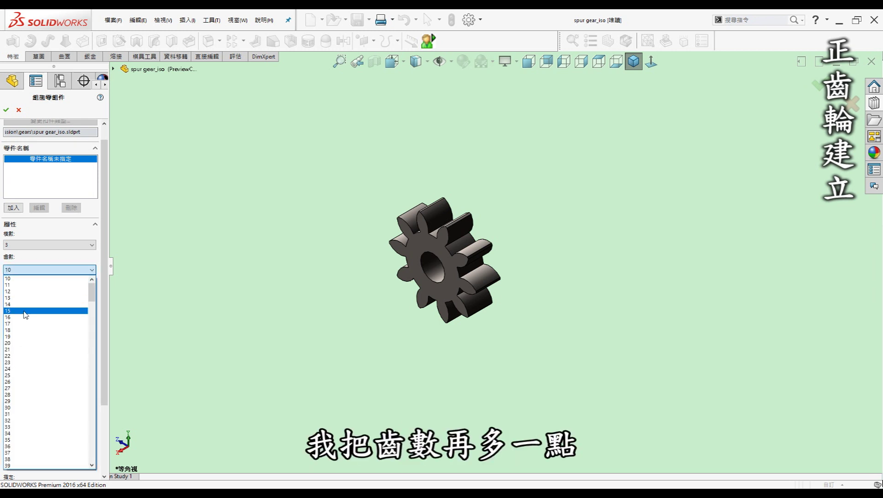
left_click(25, 311)
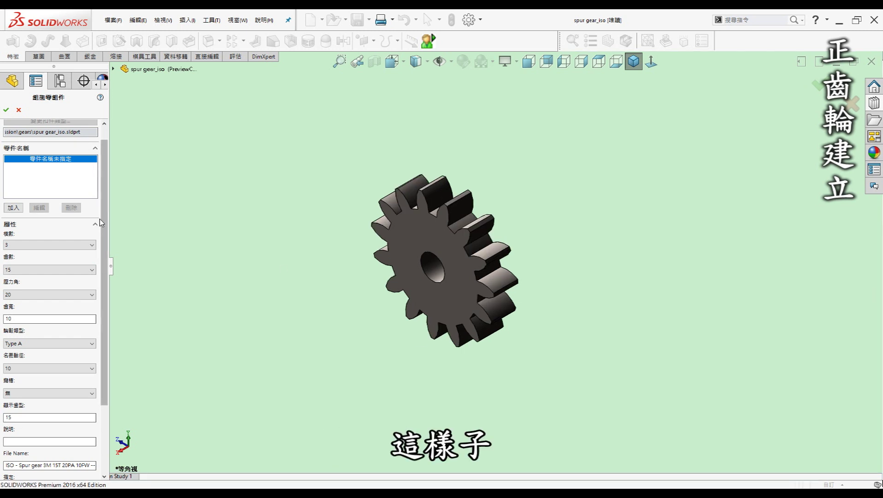
- Try a square keyway, revert it to None, and accept the spur gear settings
left_click_drag(104, 215, 103, 263)
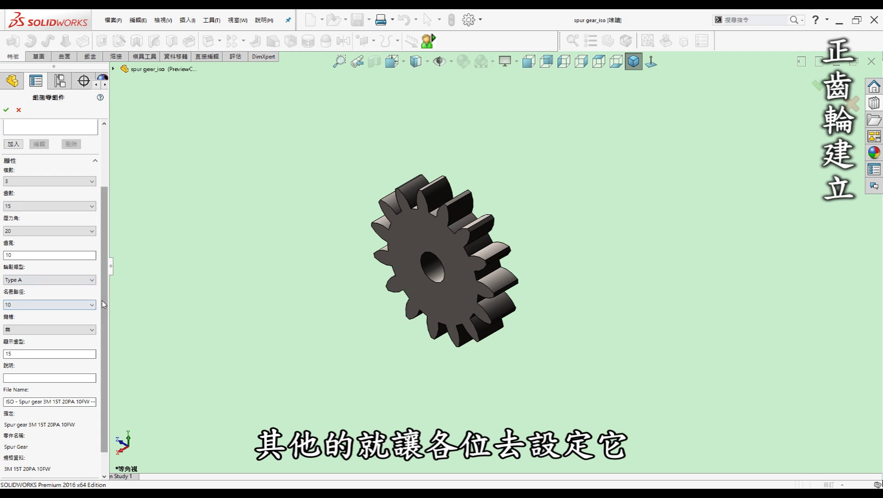
left_click_drag(104, 297, 103, 318)
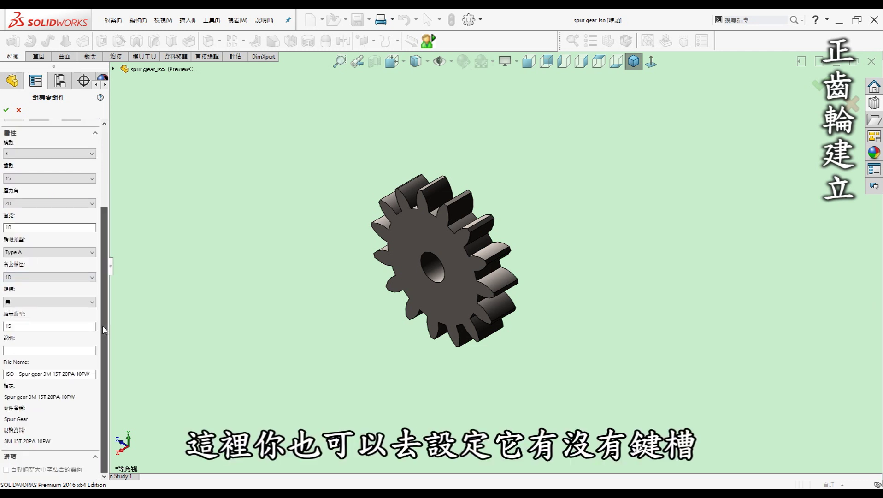
left_click(42, 304)
left_click(27, 317)
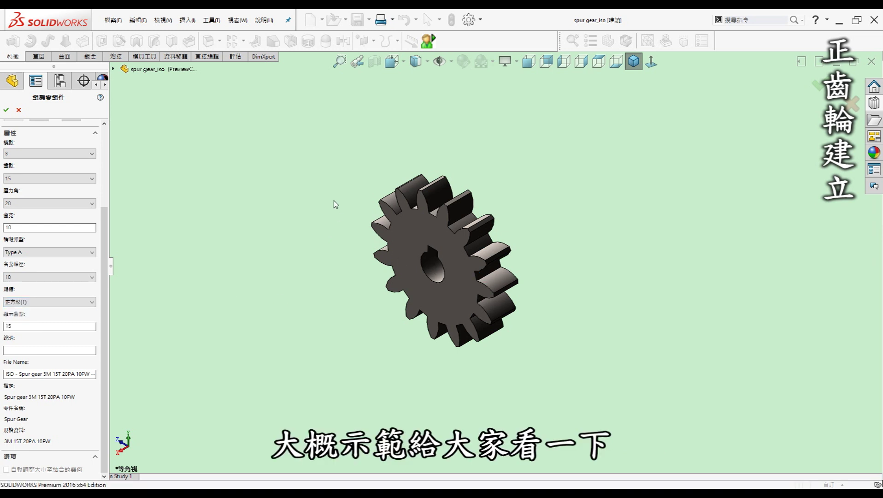
left_click(28, 301)
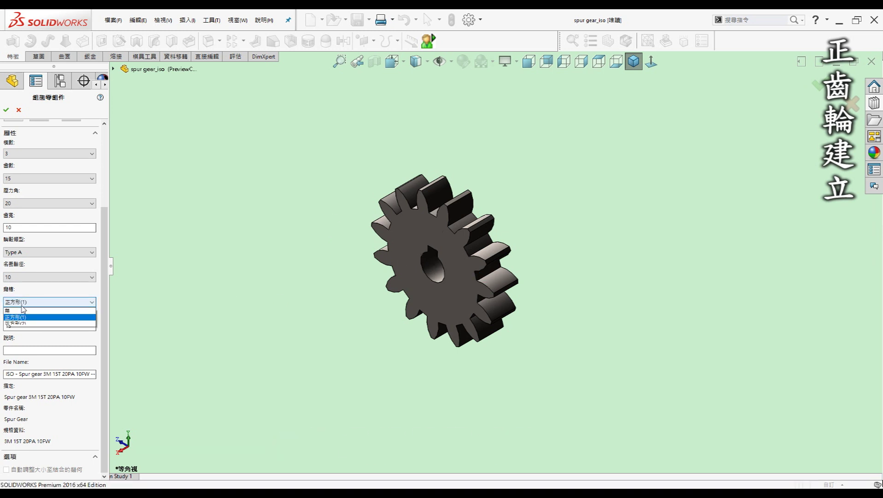
left_click(26, 312)
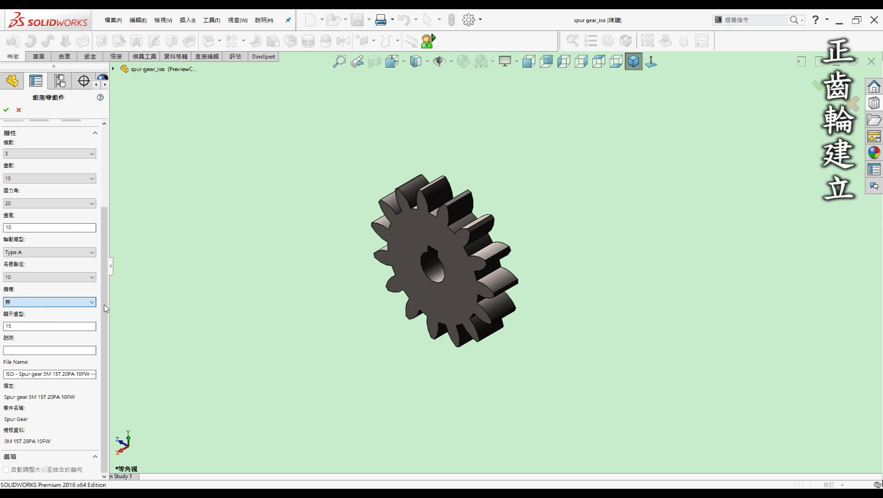
scroll(99, 258, "up", 5)
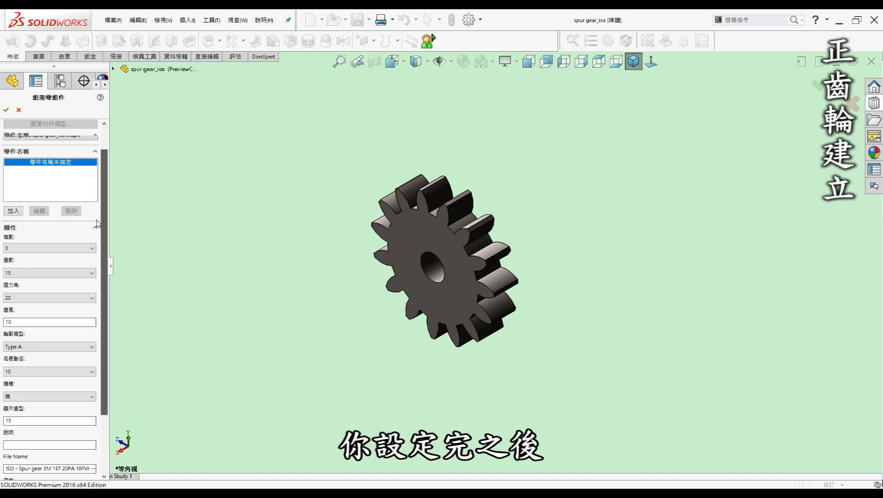
scroll(97, 224, "up", 1)
left_click(6, 110)
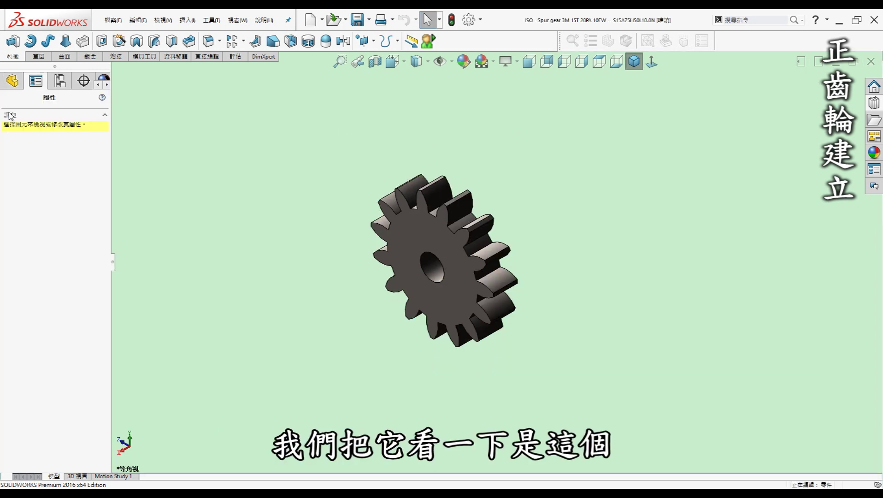
- Review the spur gear's feature history and check it in front and isometric views
left_click(8, 82)
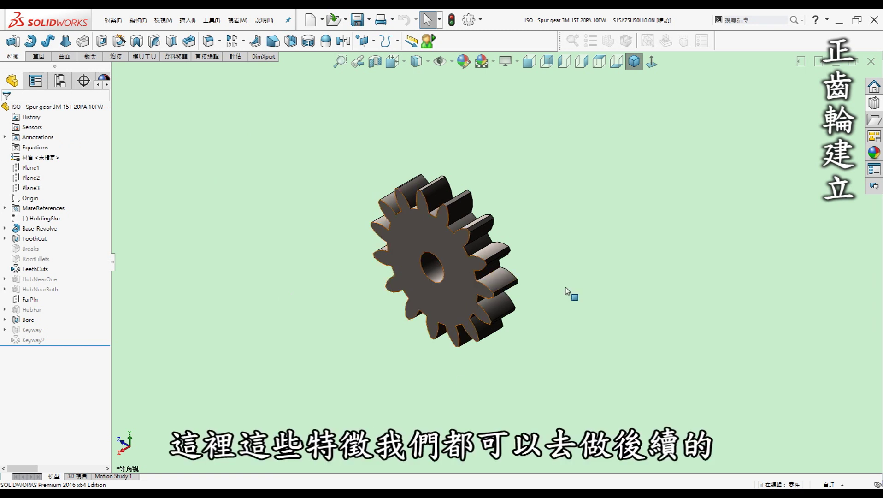
key("ctrl+1")
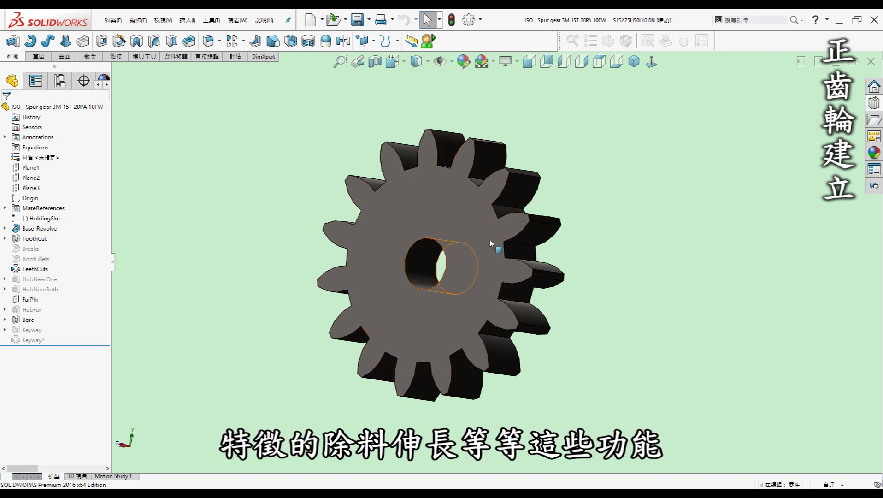
key("ctrl+7")
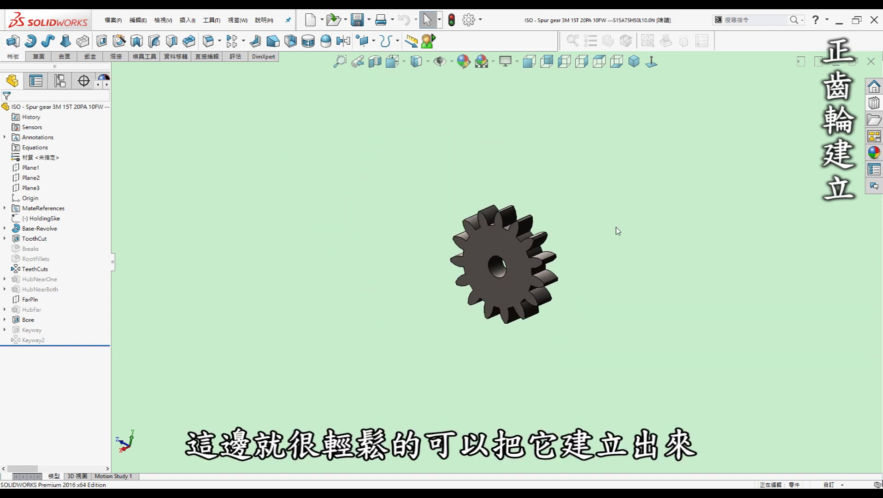
scroll(489, 233, "down", 3)
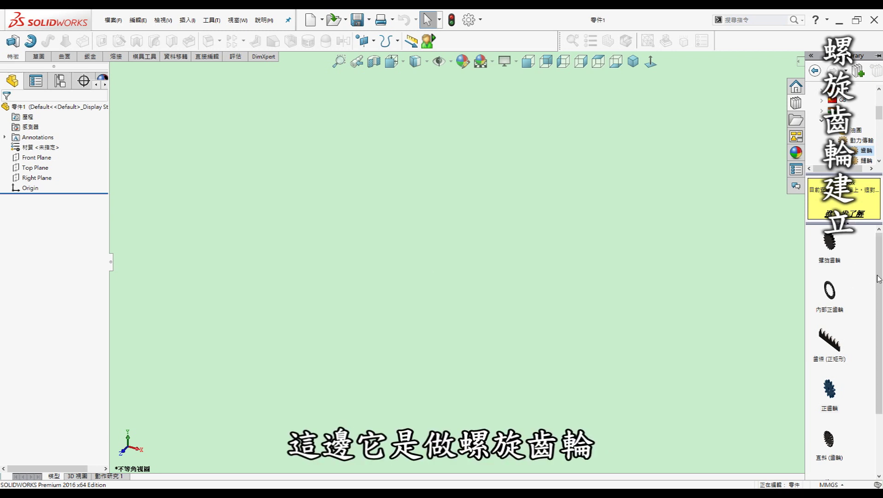
- Create a 30-tooth, 45° right-hand helical gear part from Toolbox
right_click(833, 246)
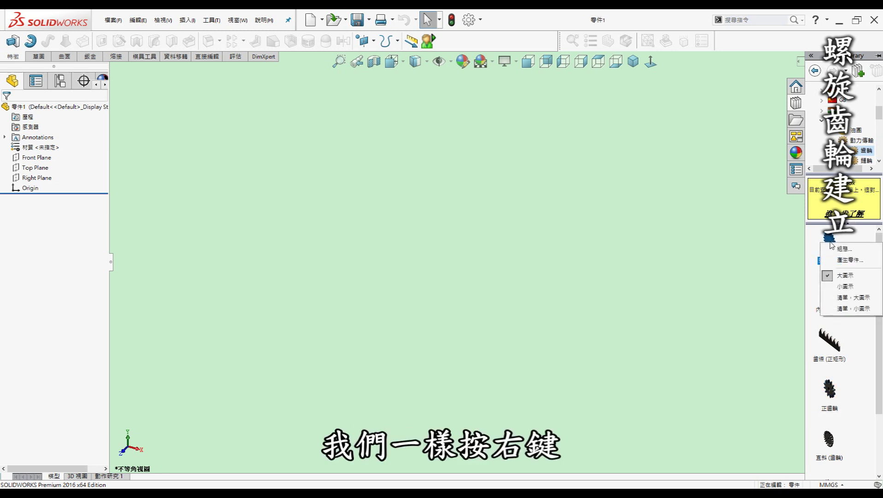
left_click(850, 260)
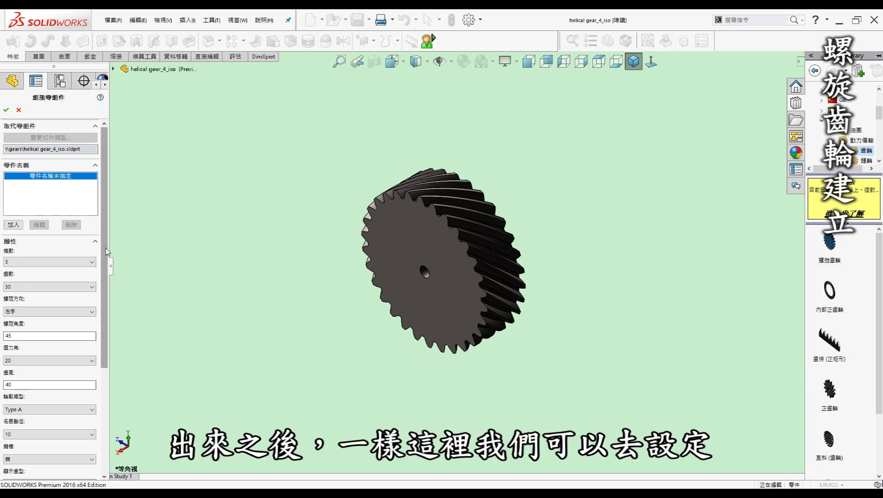
scroll(107, 259, "down", 1)
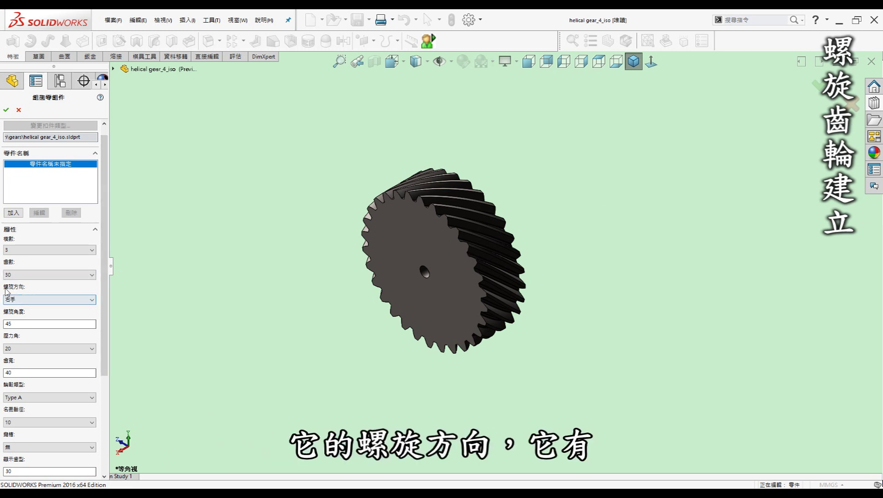
left_click(54, 299)
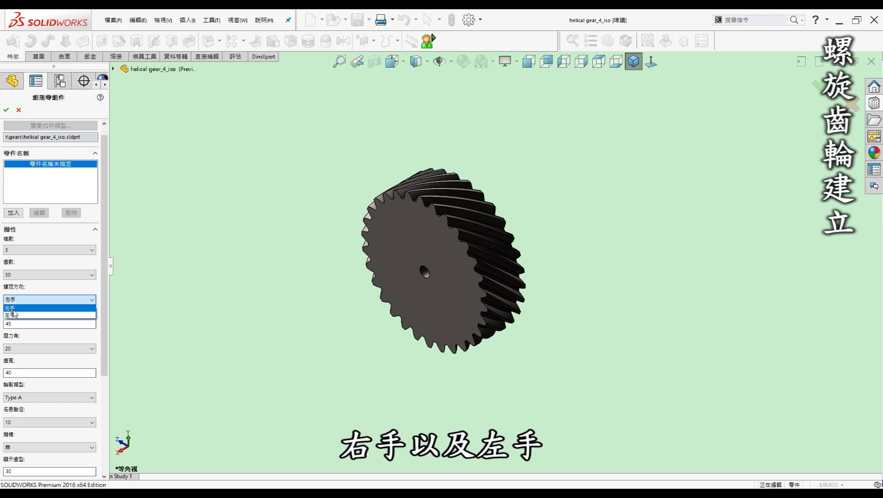
left_click(41, 308)
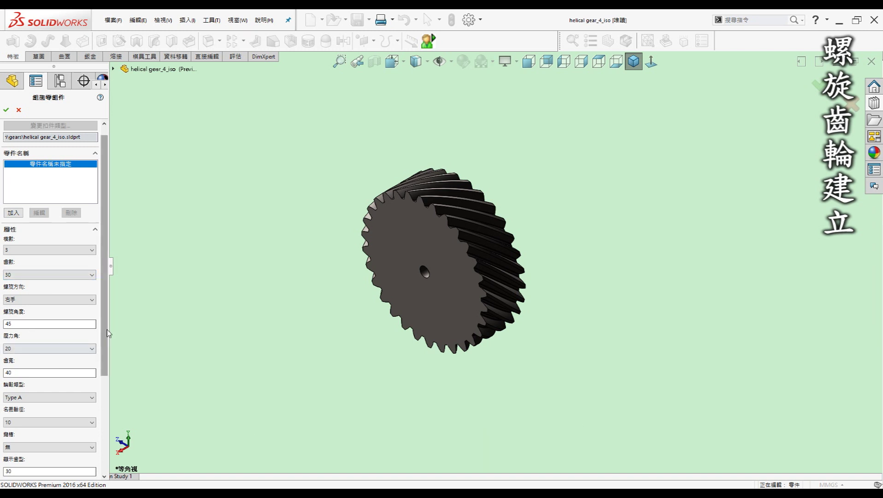
scroll(5, 313, "down", 2)
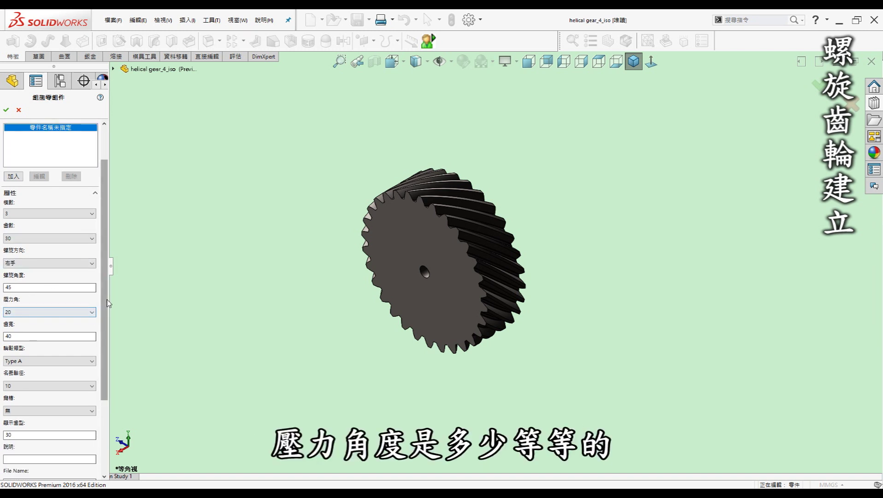
scroll(98, 268, "down", 3)
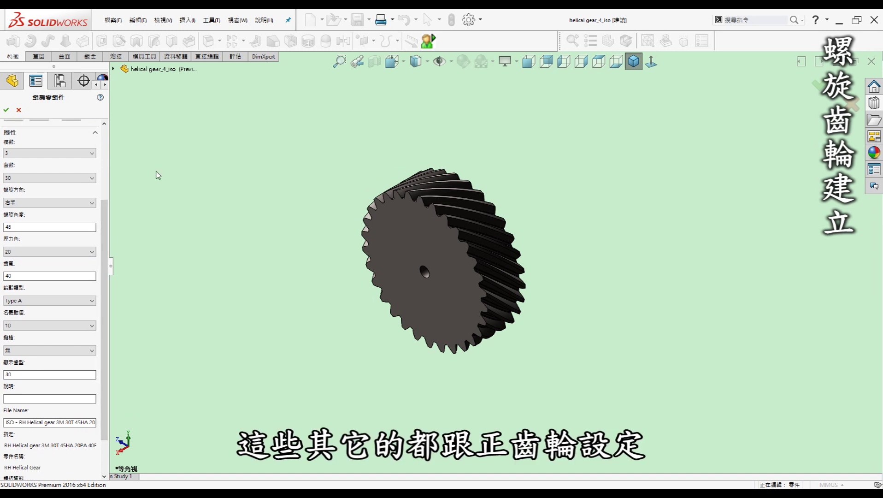
mouse_move(105, 351)
left_mouse_down()
mouse_move(103, 384)
mouse_move(104, 280)
left_mouse_up()
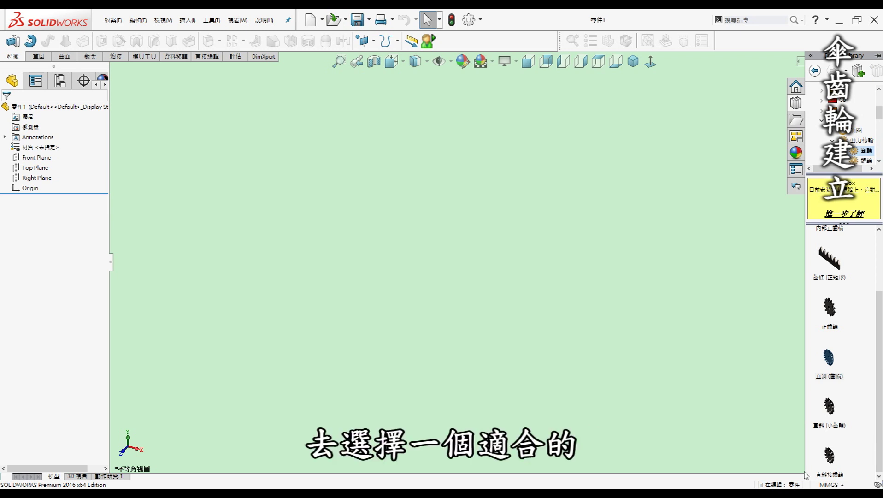
- Create a Toolbox straight bevel gear part and set its module to 3
left_click(704, 391)
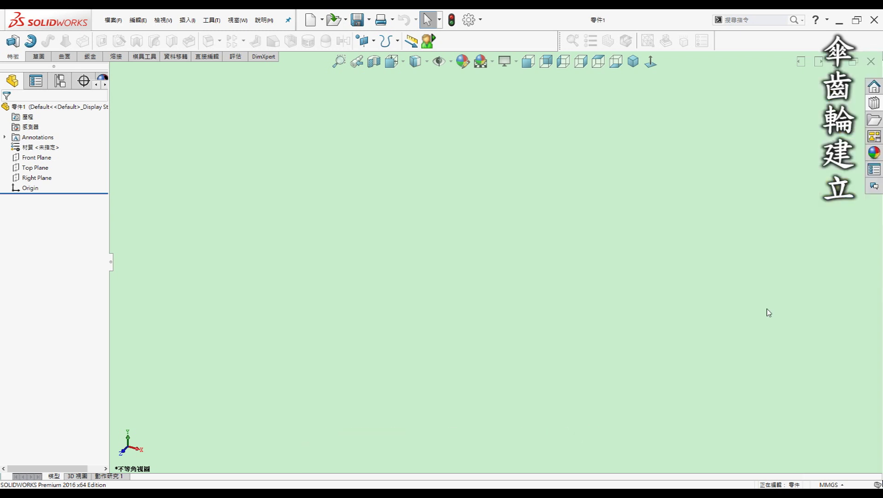
left_click(875, 104)
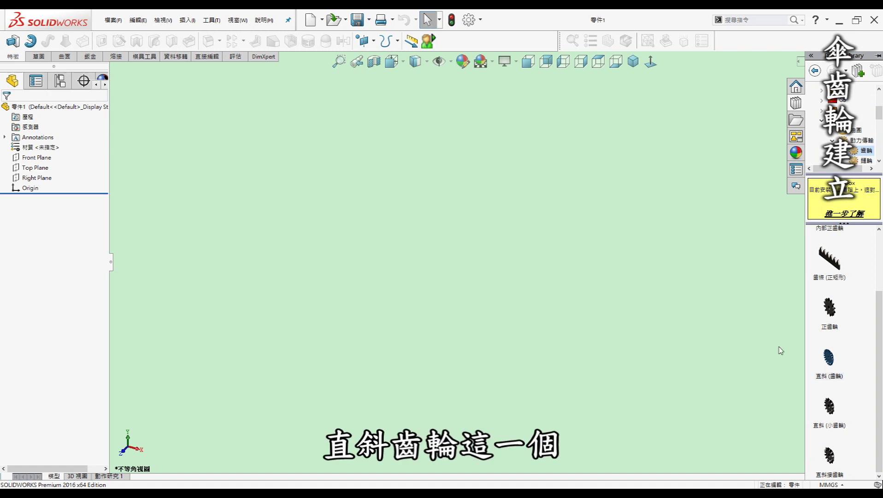
right_click(828, 360)
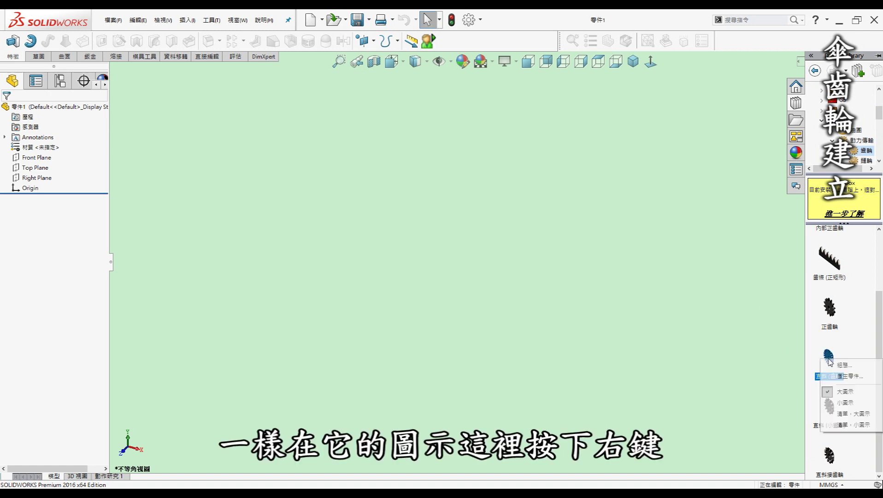
left_click(856, 379)
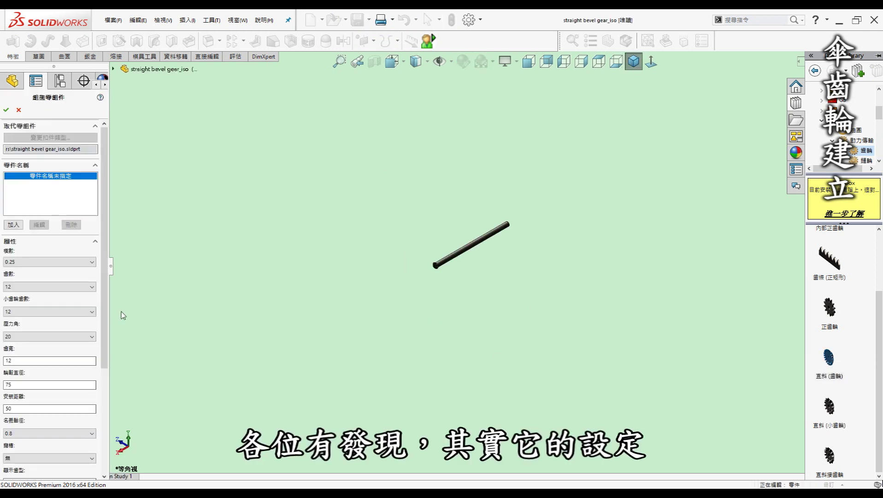
left_click(51, 262)
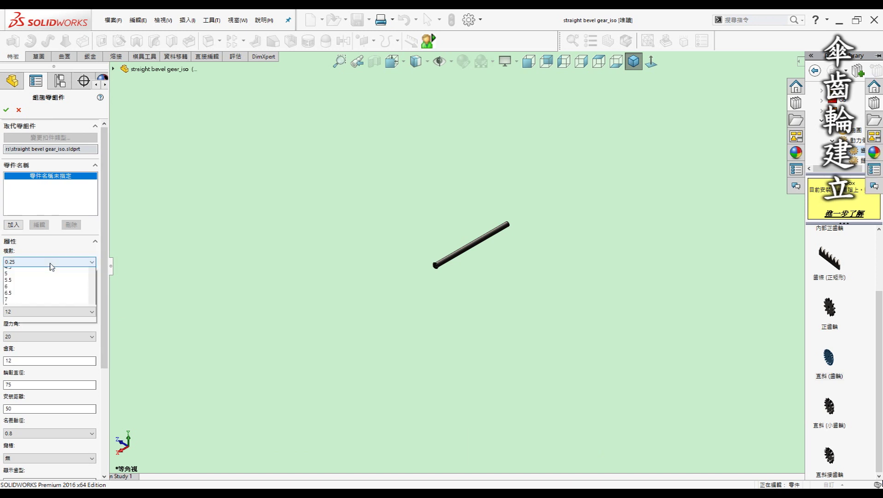
mouse_move(97, 289)
left_mouse_down()
mouse_move(97, 345)
mouse_move(104, 289)
left_mouse_up()
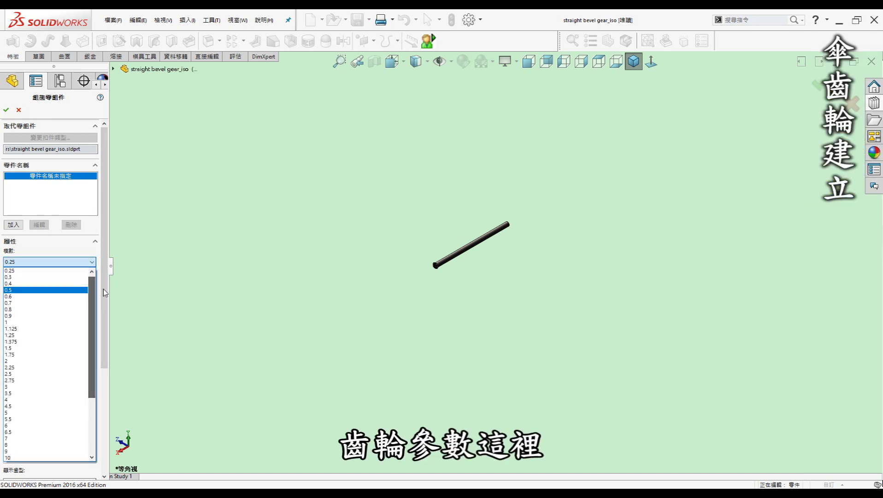
left_click(51, 386)
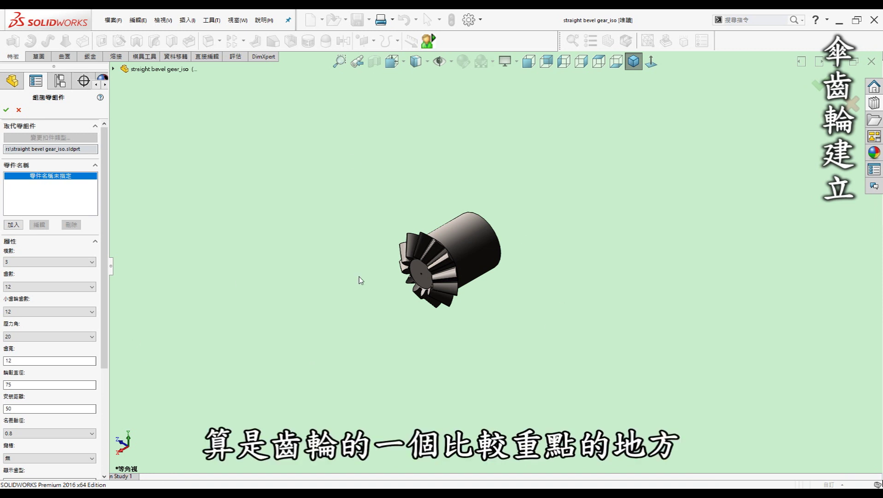
- Give the bevel gear 20 teeth and a shaft diameter (軸徑) of 50
left_click(63, 288)
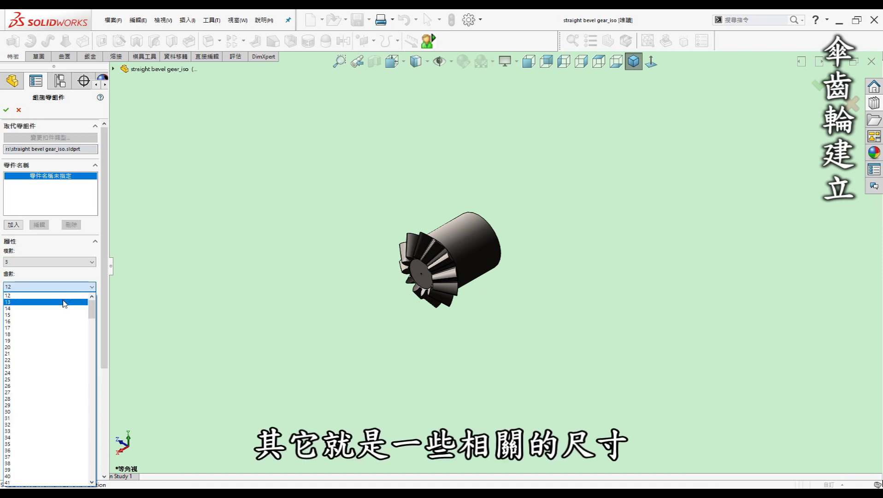
left_click(21, 347)
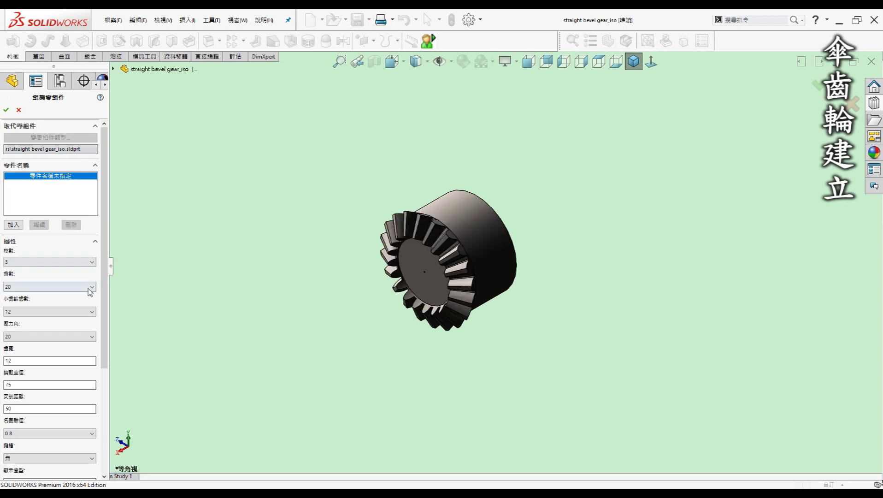
scroll(106, 270, "down", 1)
scroll(106, 270, "down", 3)
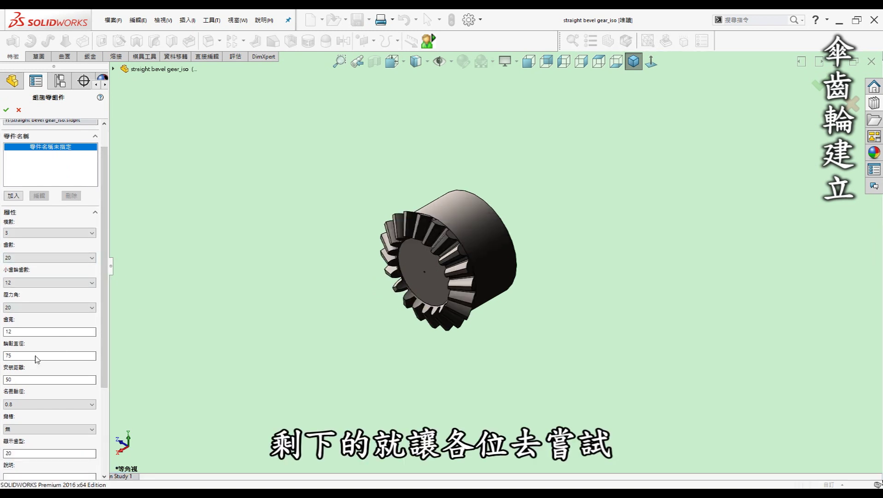
left_click_drag(28, 359, 1, 348)
type("50")
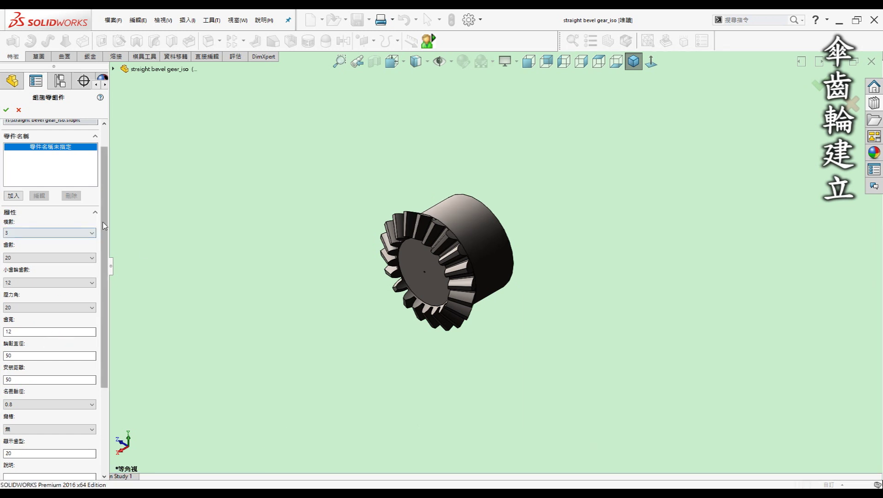
scroll(55, 194, "up", 1)
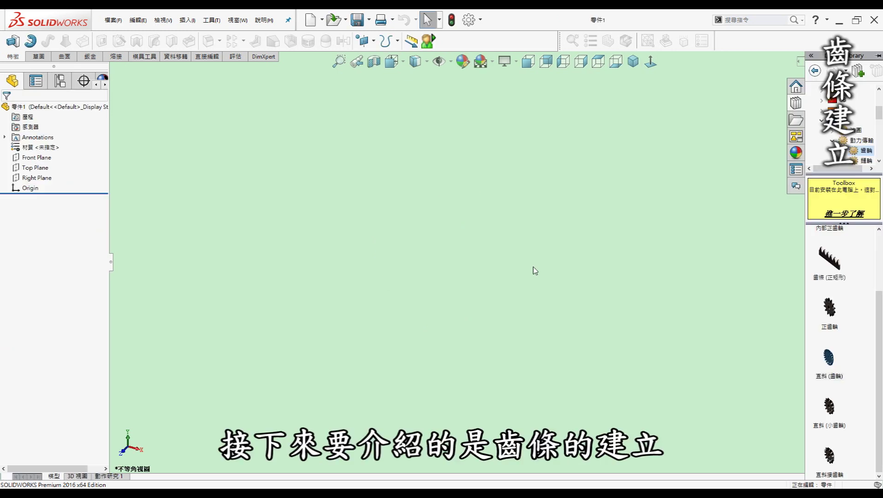
- Generate a module 3, 150-long ISO rack (齒條) part and fit it in view
scroll(880, 353, "up", 3)
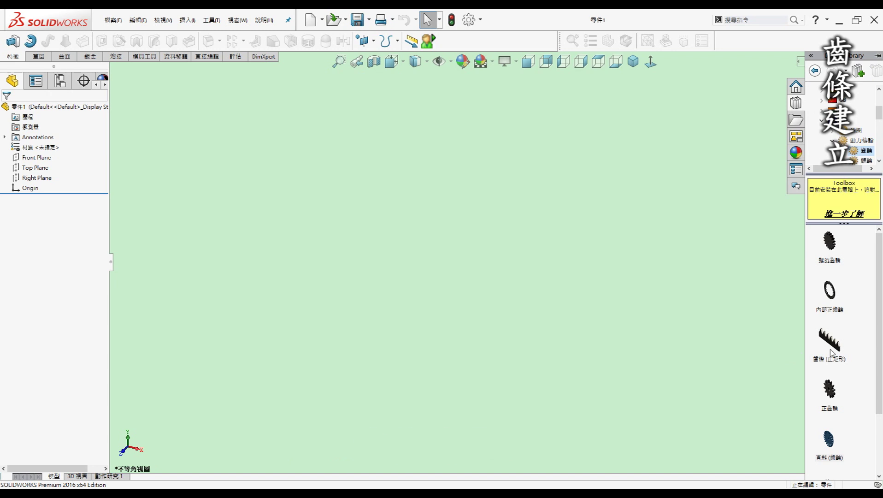
right_click(835, 342)
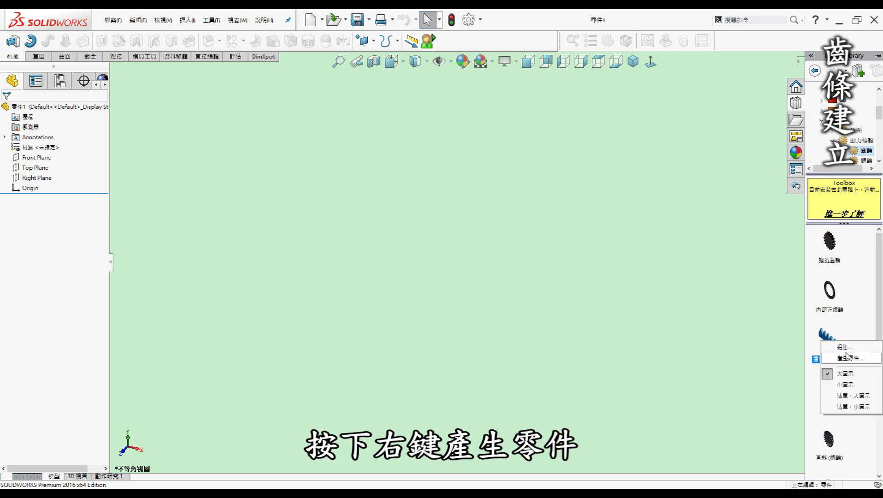
left_click(849, 359)
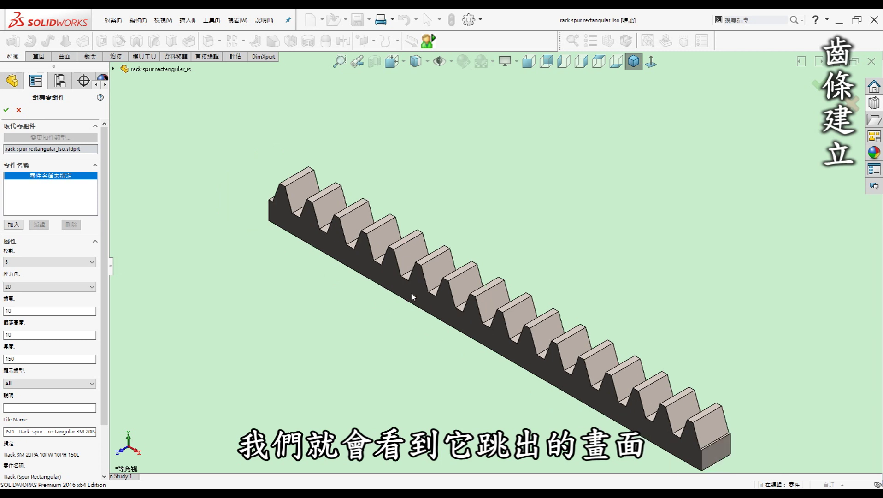
key("f")
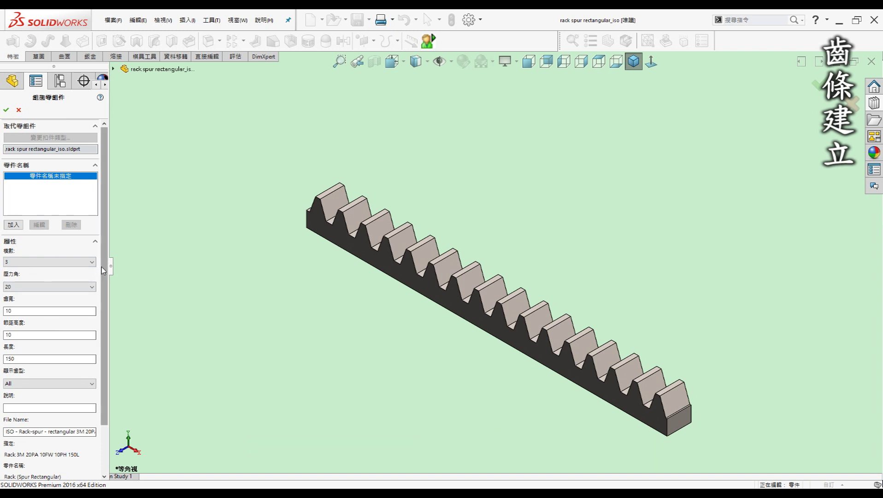
scroll(104, 279, "down", 1)
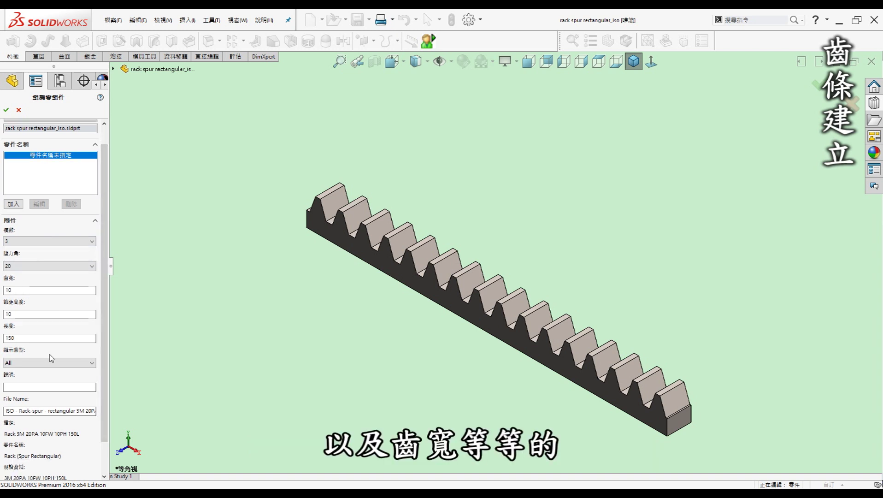
scroll(67, 364, "up", 1)
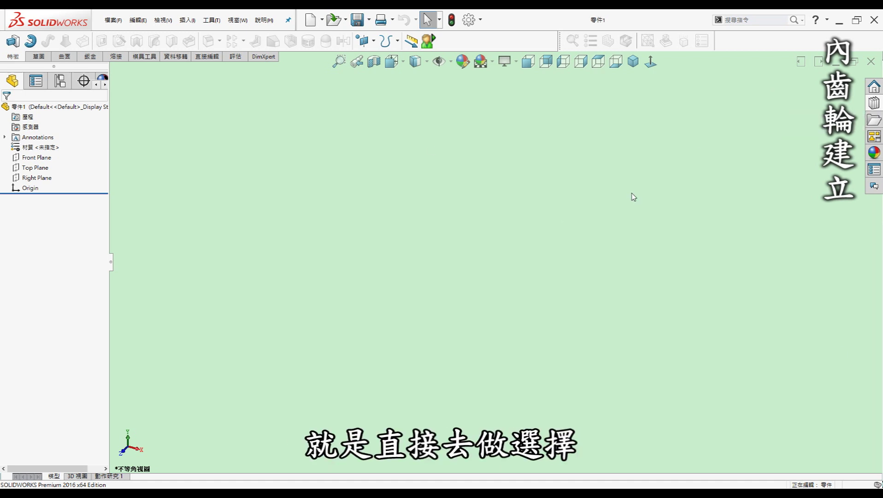
- Generate an internal spur gear part from the Toolbox gear library with module 3
left_click(873, 103)
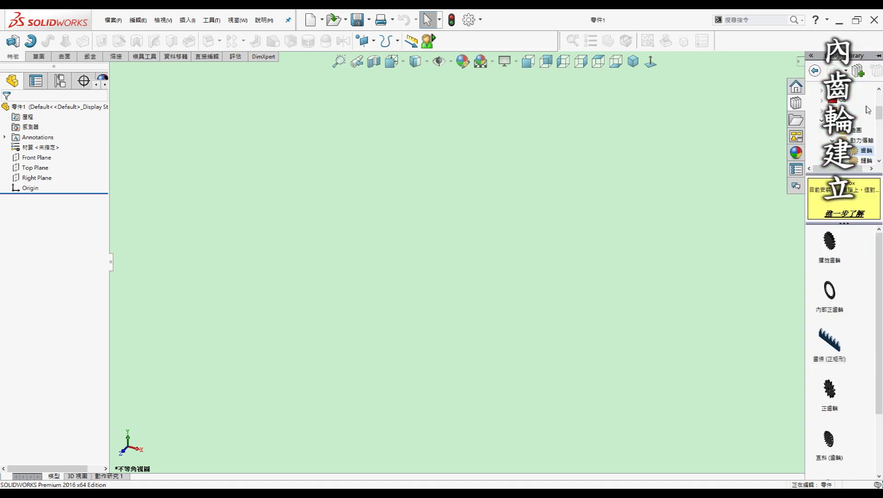
right_click(852, 299)
left_click(851, 315)
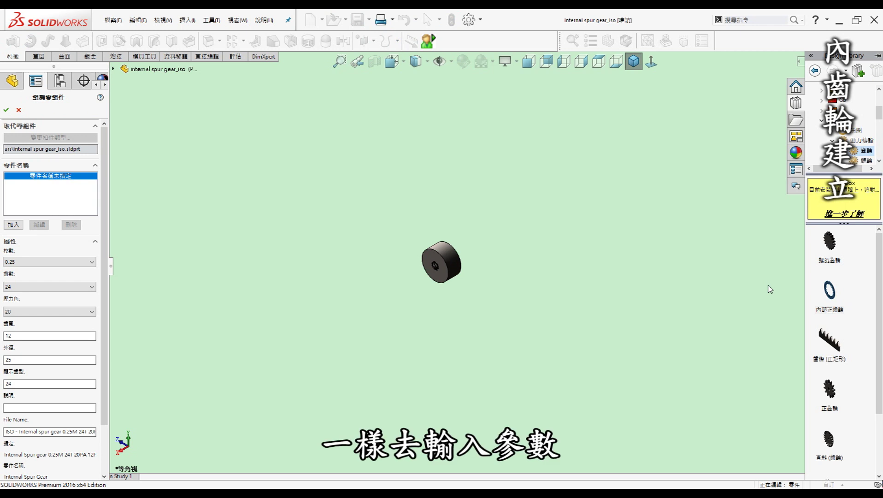
left_click(46, 261)
left_click(14, 386)
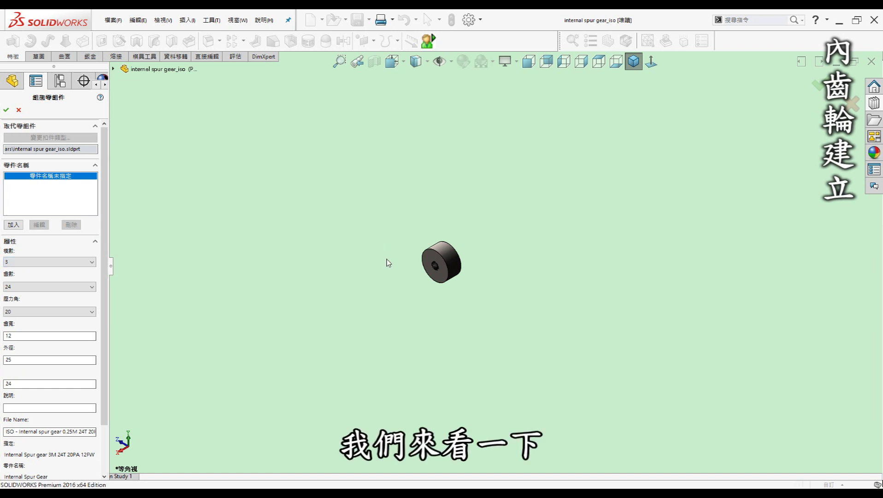
- Edit the internal gear's outer diameter (外徑) value, entering 3, then 90, then 10
scroll(431, 244, "down", 5)
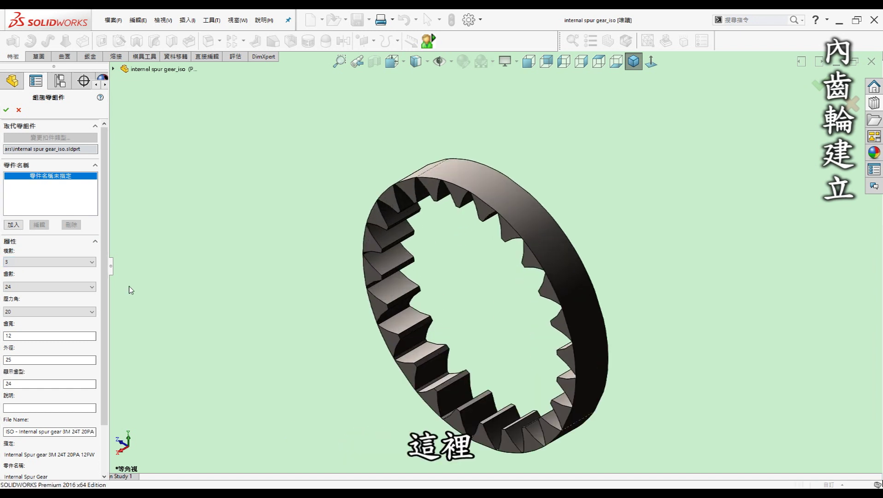
double_click(20, 358)
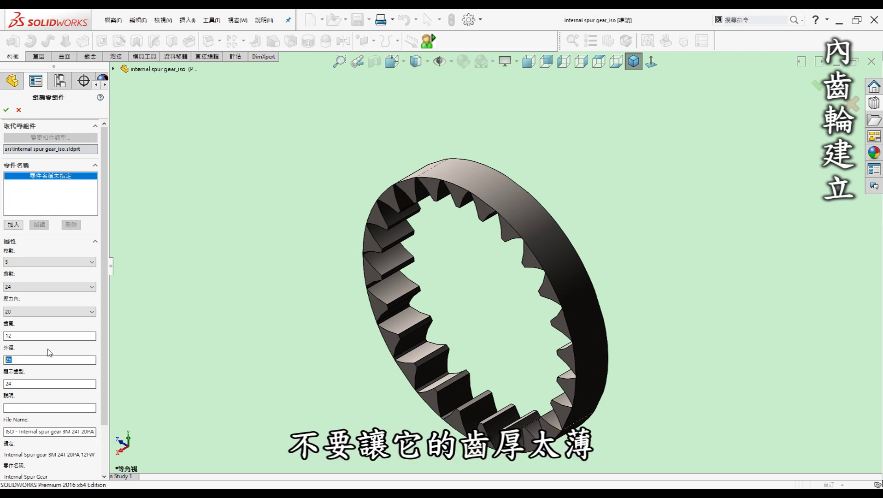
type("3")
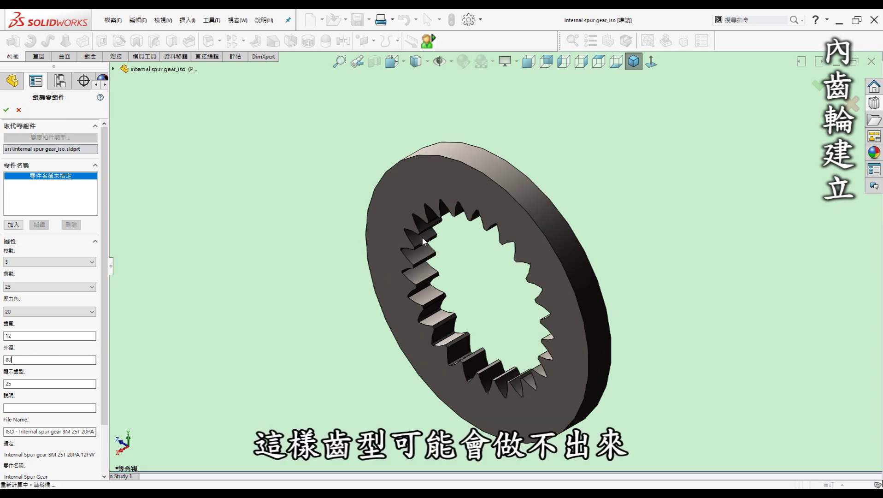
left_click_drag(28, 358, 3, 359)
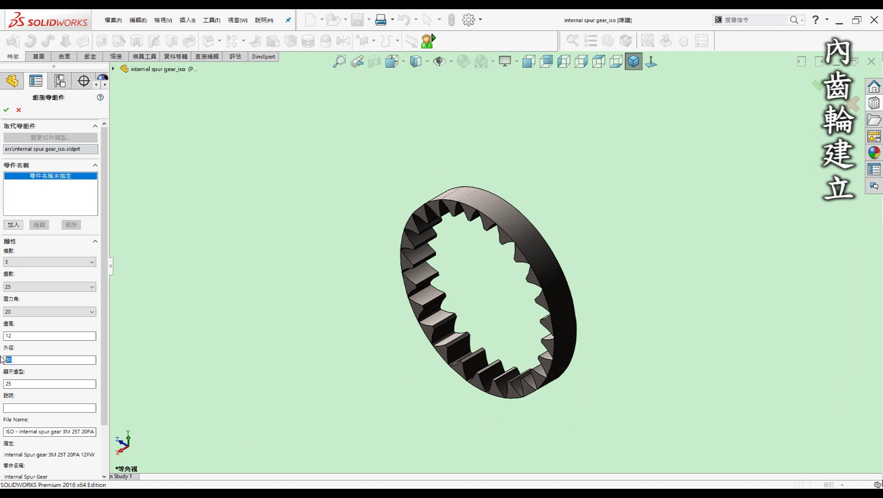
type("90")
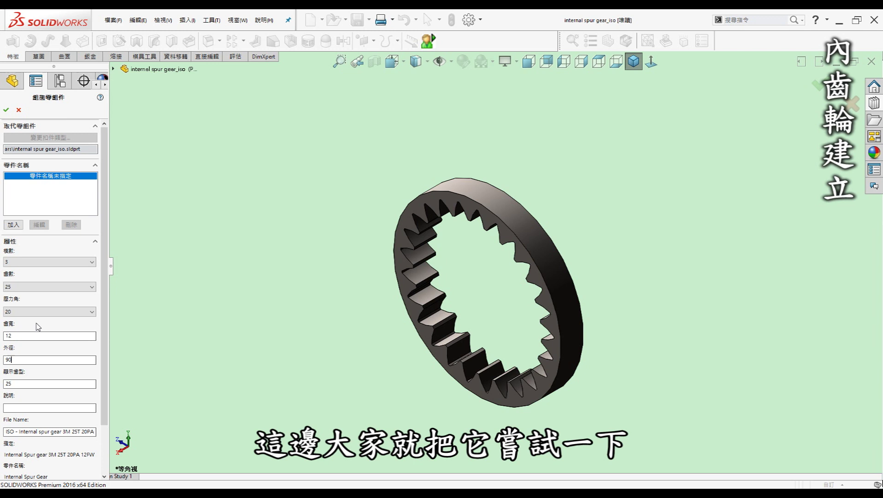
left_click_drag(29, 358, 4, 359)
type("10")
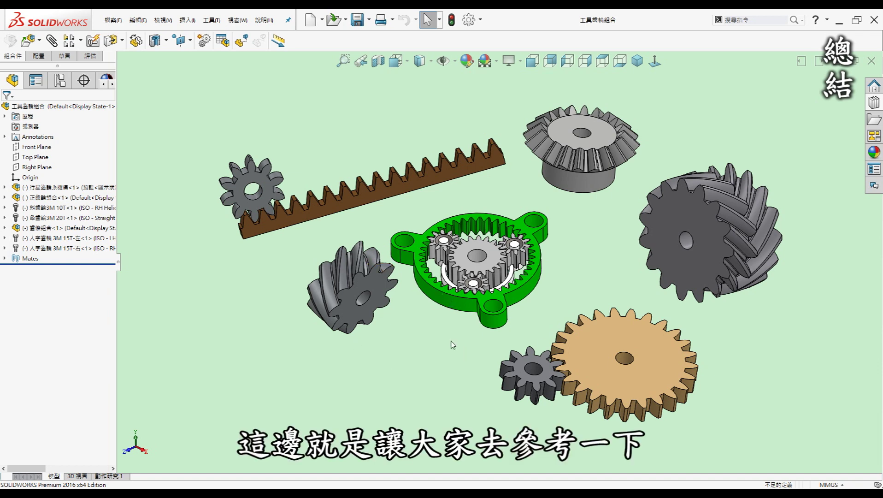
middle_click_drag(415, 367, 530, 184)
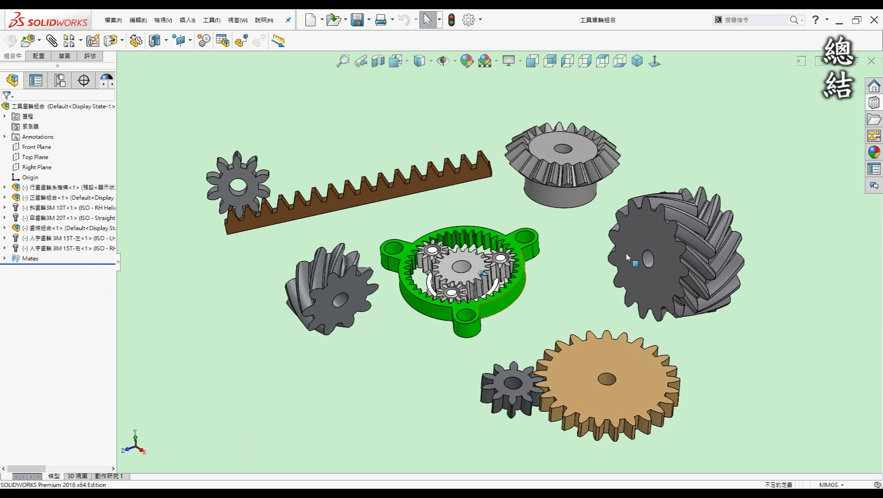
middle_click_drag(530, 185, 659, 199)
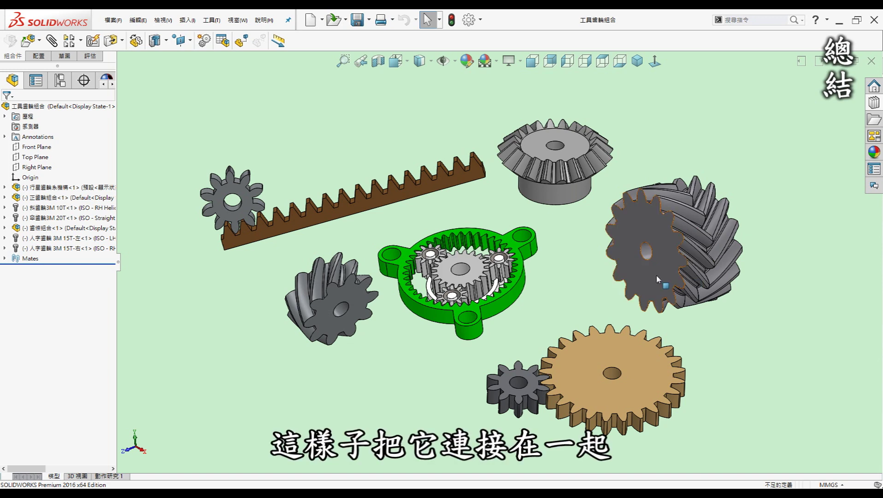
mouse_move(663, 253)
middle_mouse_down()
mouse_move(692, 219)
mouse_move(611, 268)
mouse_move(571, 268)
middle_mouse_up()
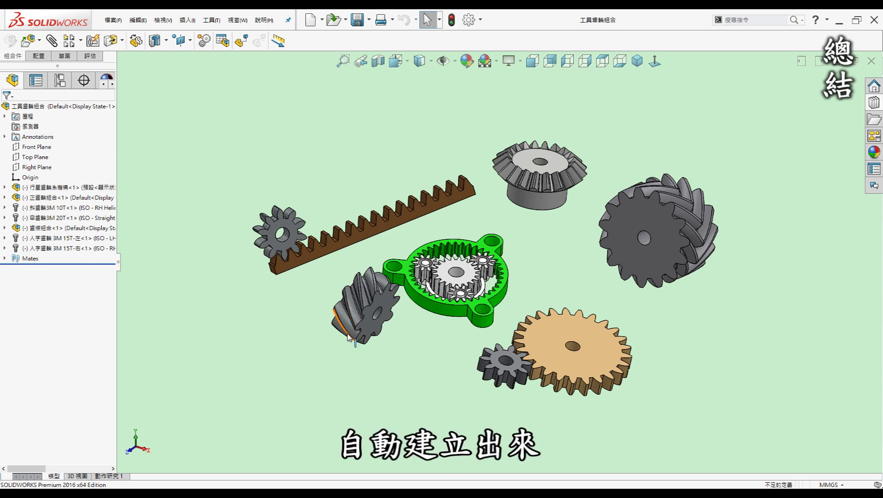
middle_click_drag(404, 376, 395, 369)
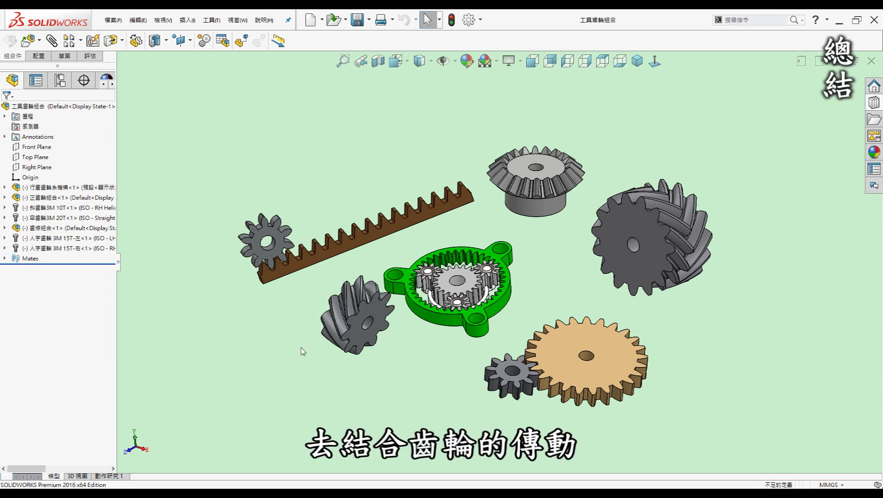
scroll(449, 272, "down", 3)
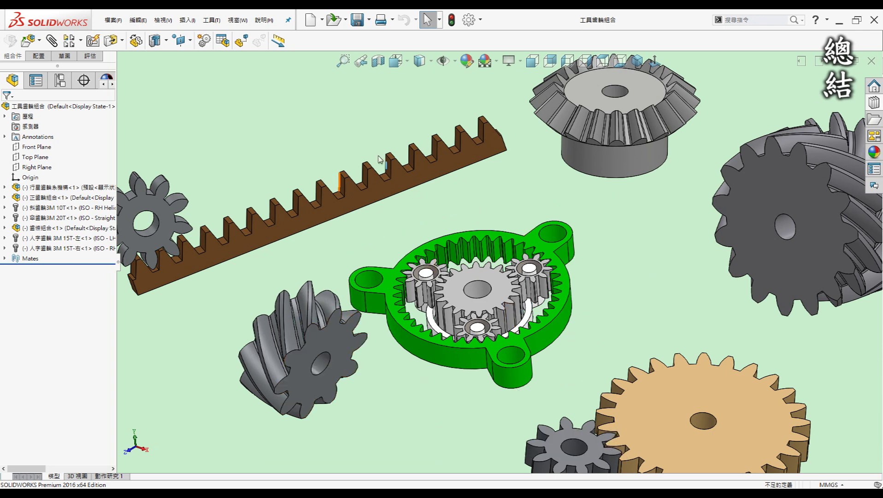
scroll(548, 356, "up", 3)
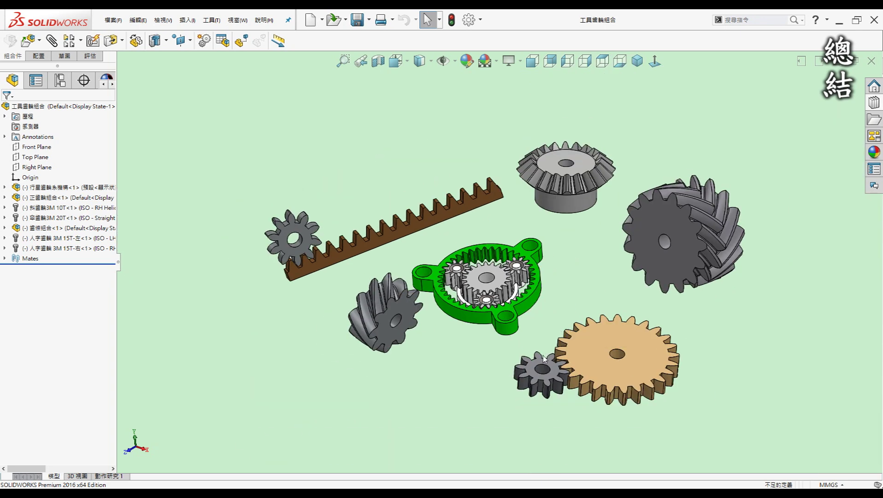